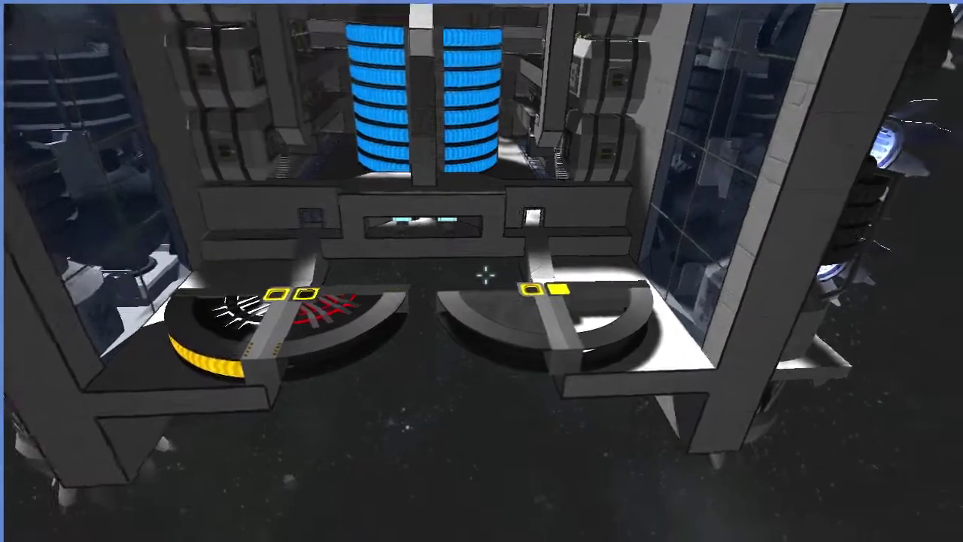
Fly past the two half-round wedge reactor platforms to examine the vents of the glowing one up close.
key(w)
key(w)
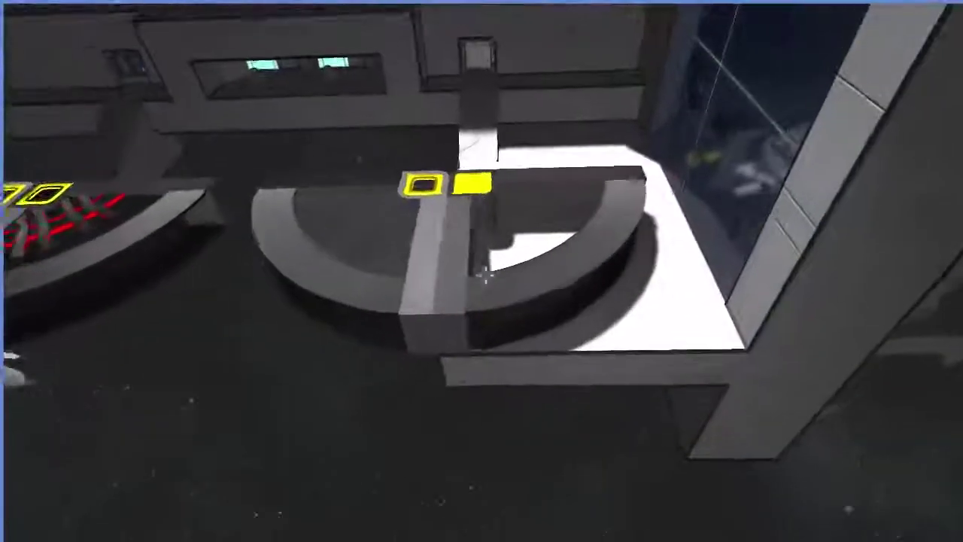
key(w)
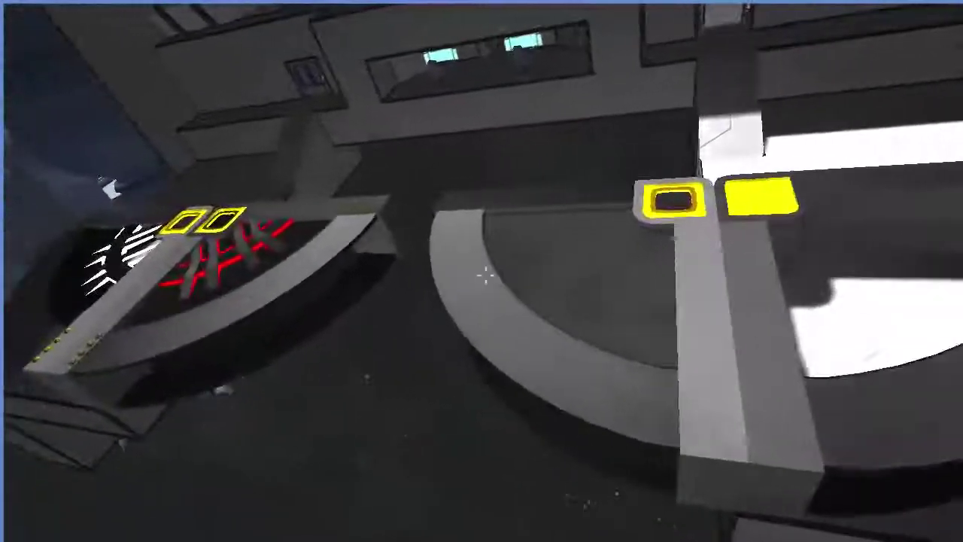
key(w)
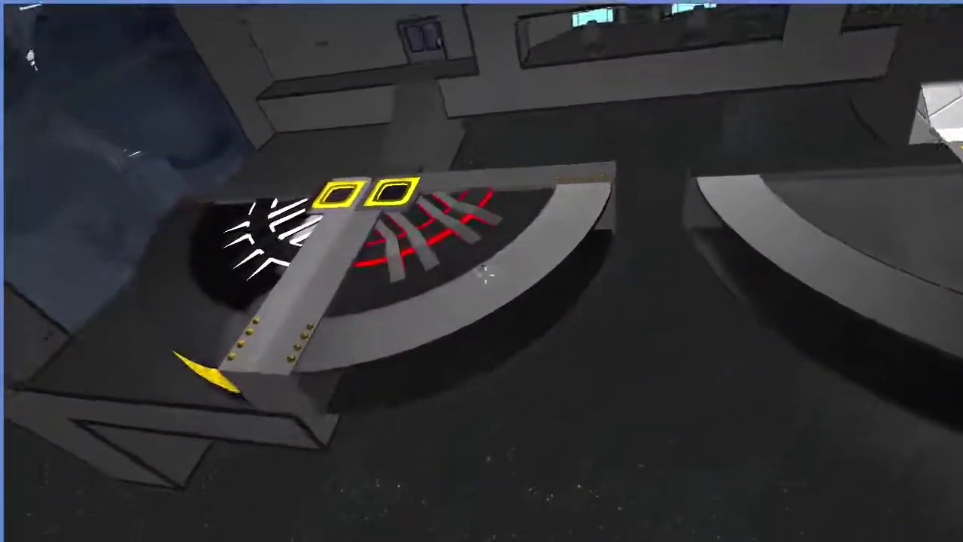
key(a)
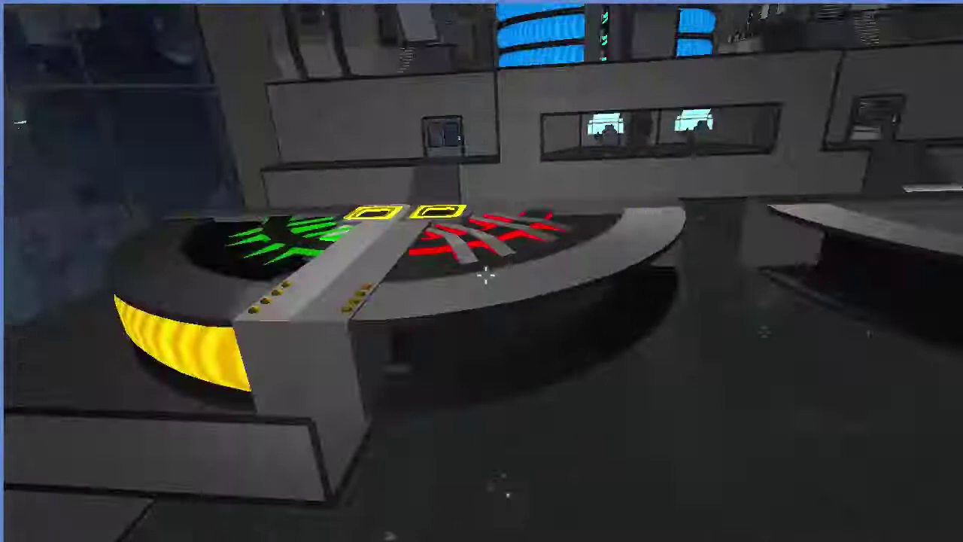
key(w)
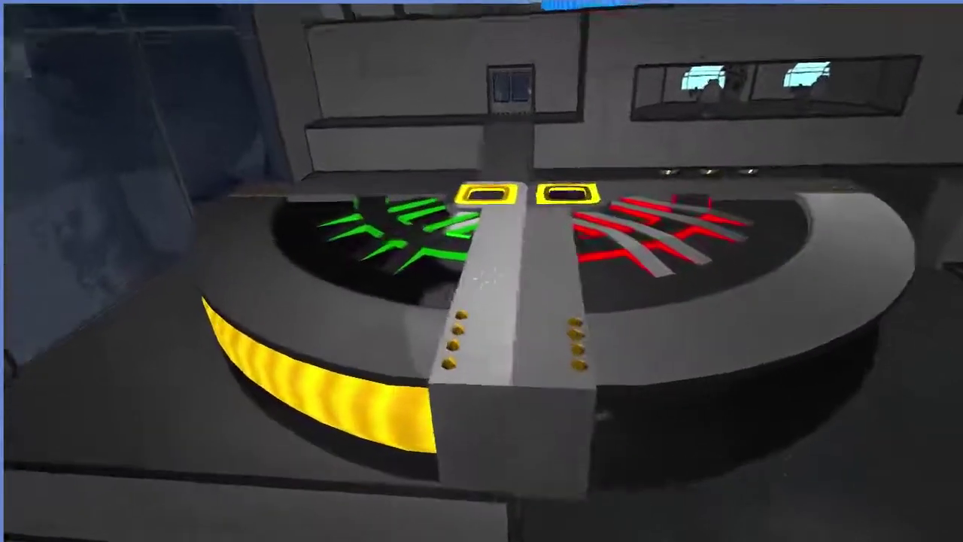
key(w)
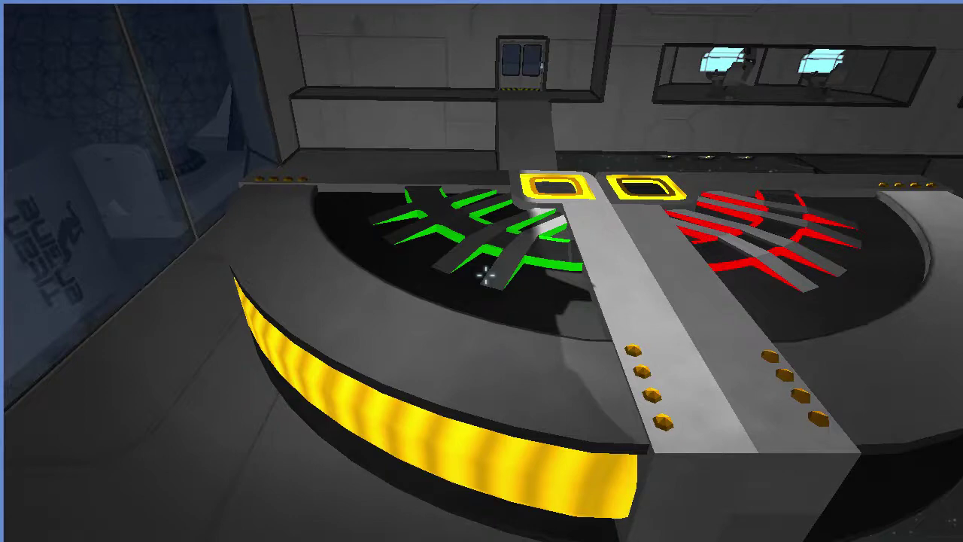
Move away from and back toward the glowing wedge reactor to examine how its detail model switches with viewing distance.
key(s)
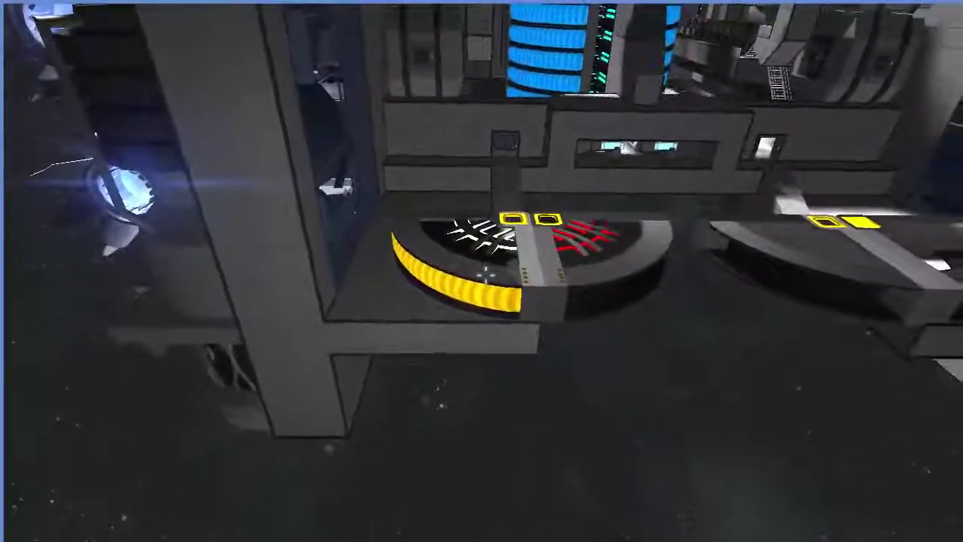
key(space)
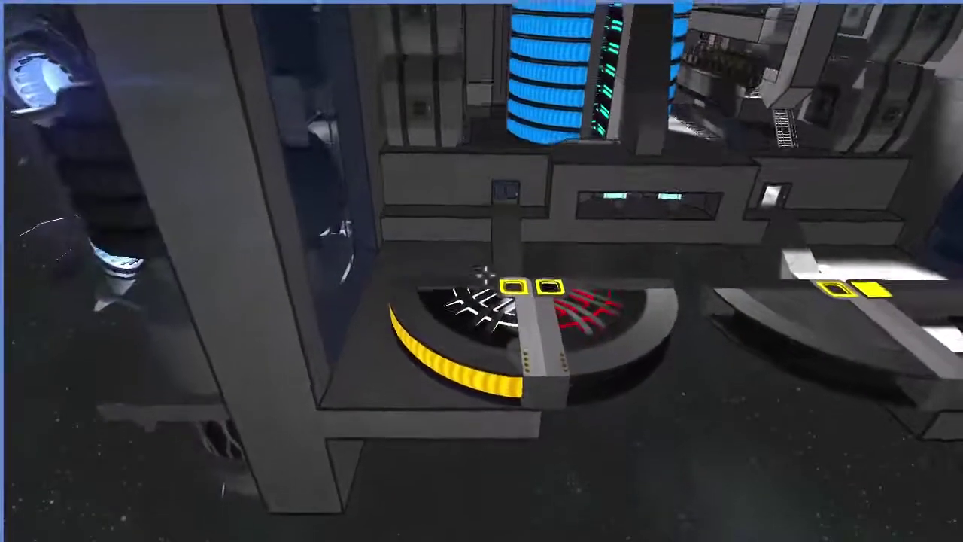
key(w)
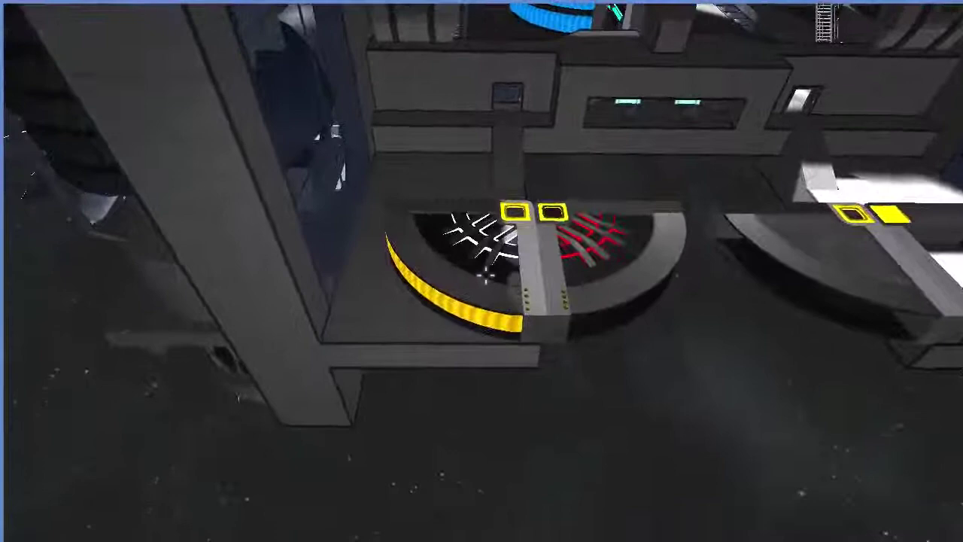
key(w)
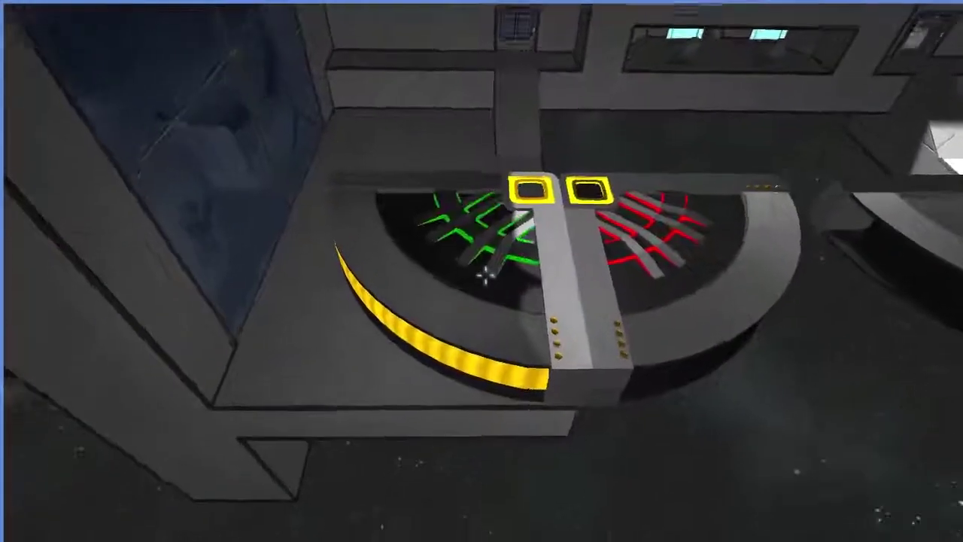
key(s)
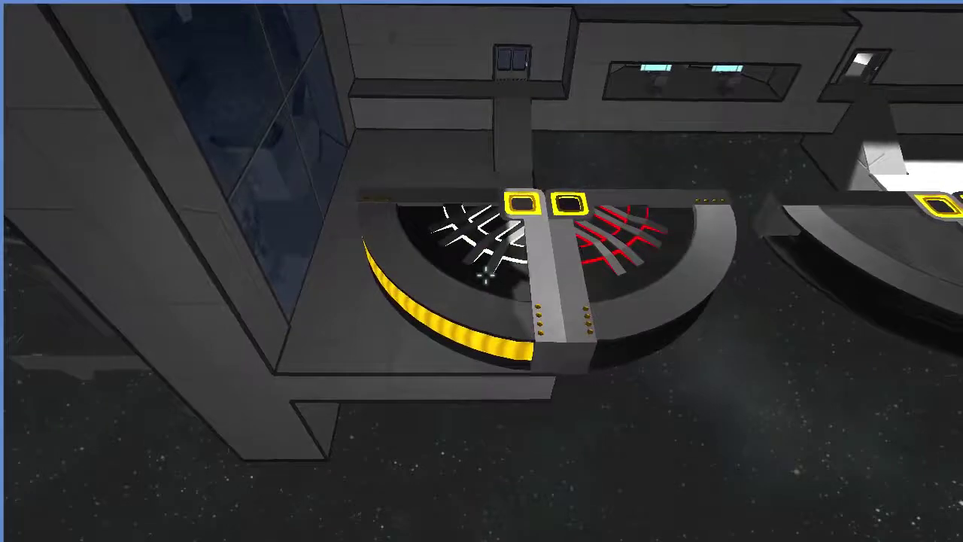
key(w)
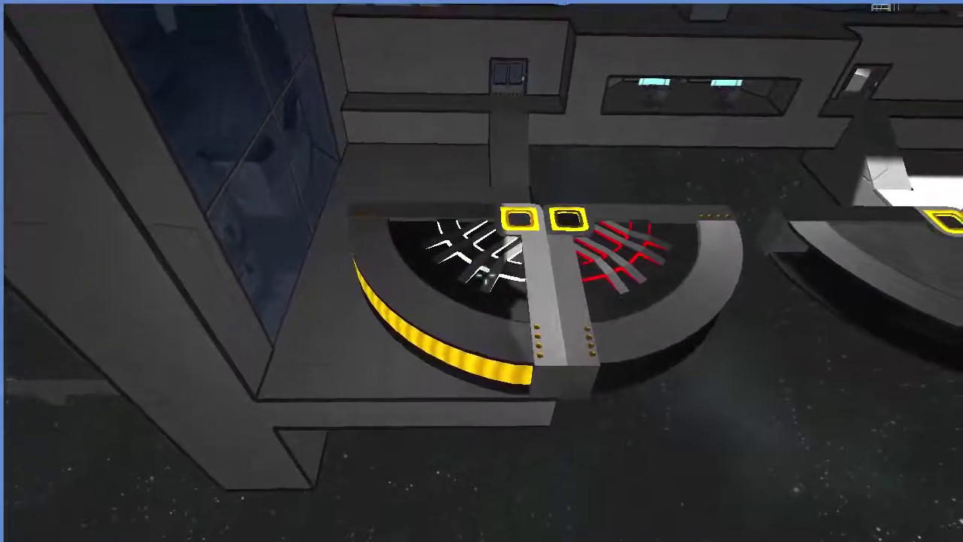
key(w)
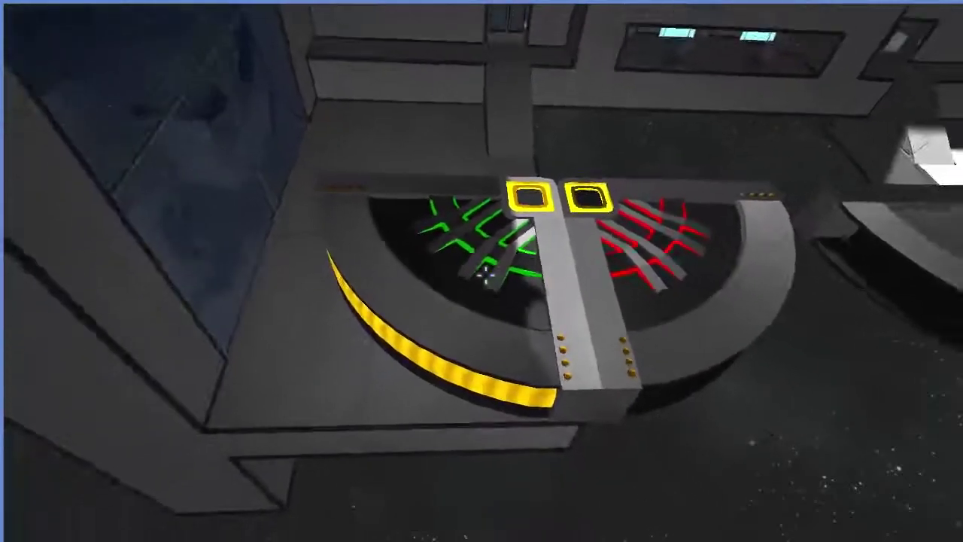
key(s)
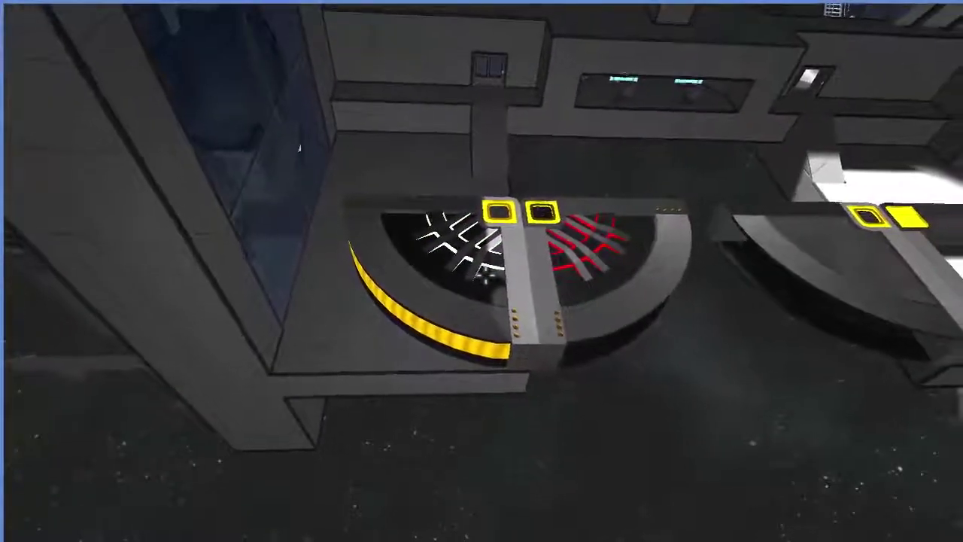
key(s)
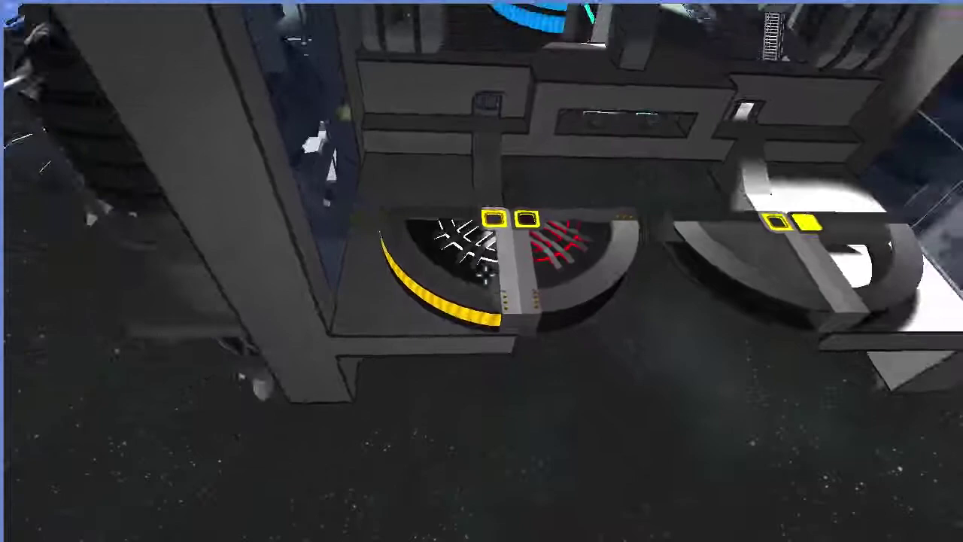
key(a)
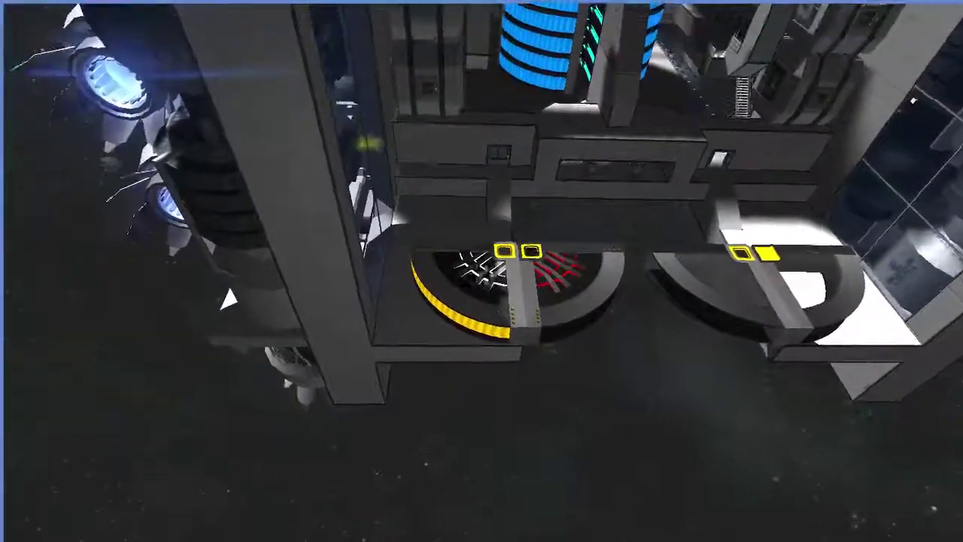
key(a)
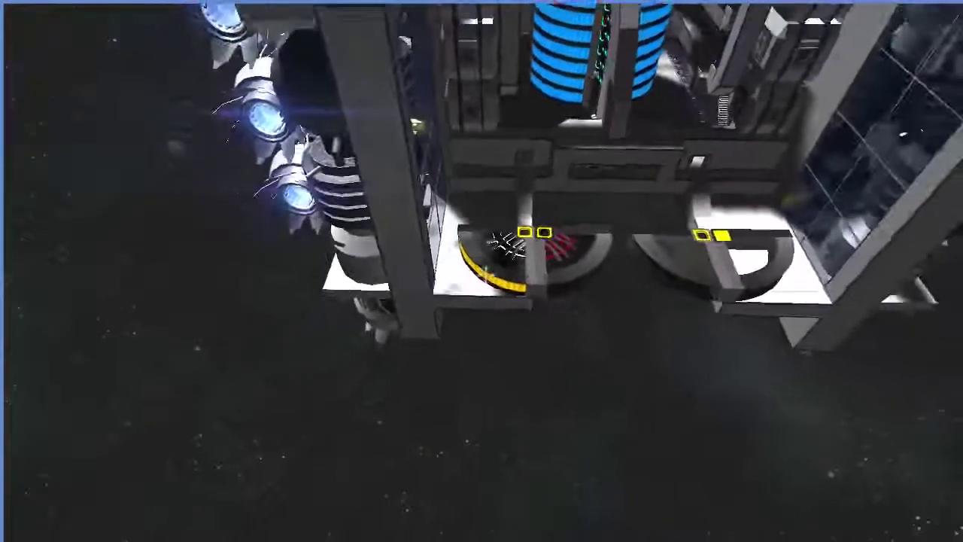
Re-approach the glowing wedge reactor and shift slightly nearer and farther to find the distance where its vents switch models.
key(s)
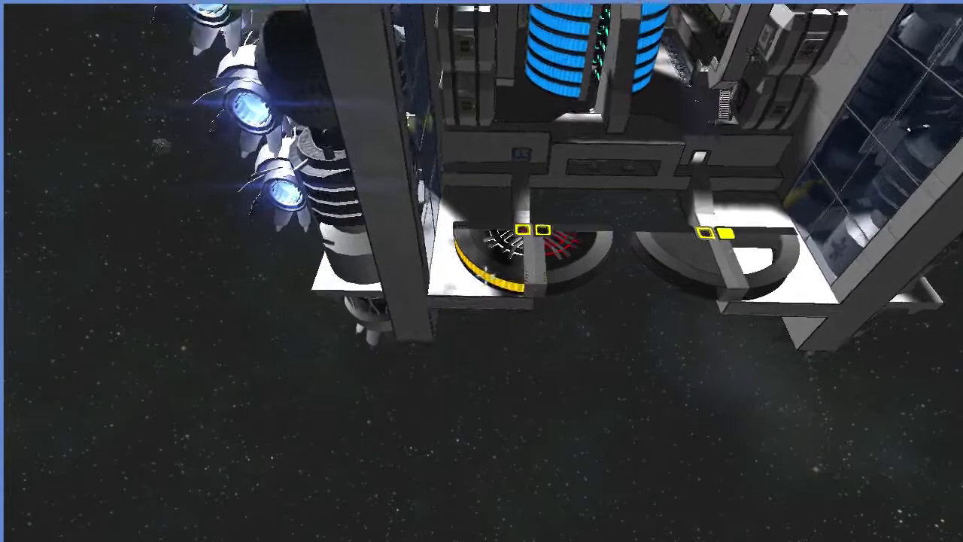
key(w)
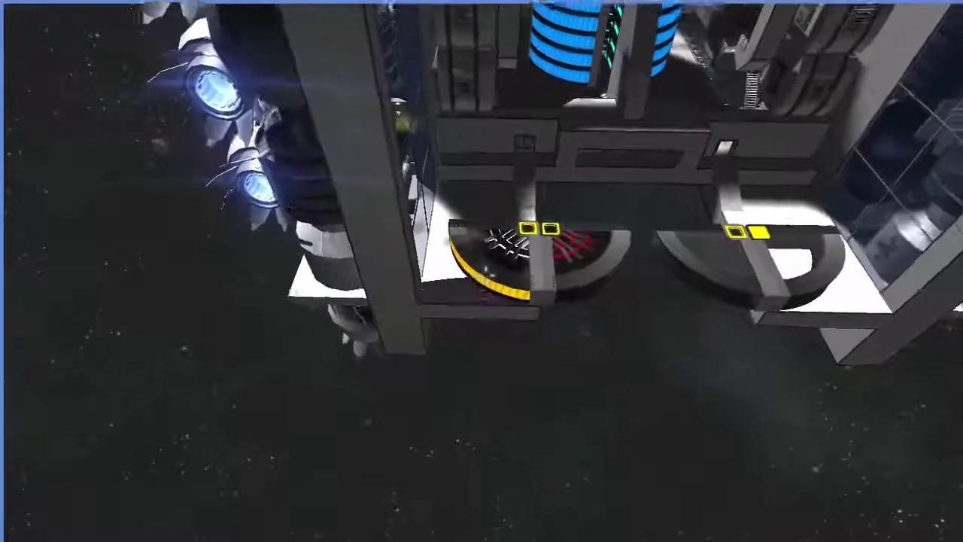
key(w)
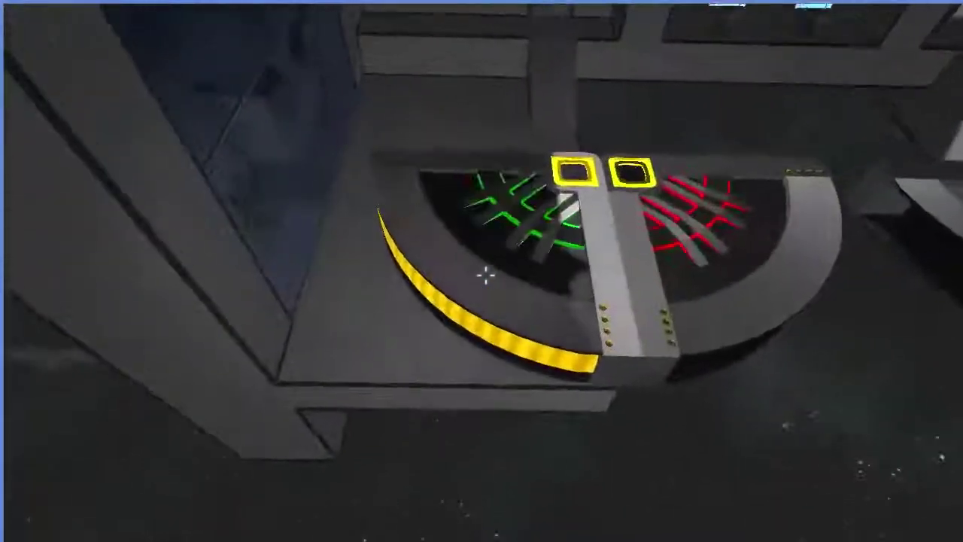
key(s)
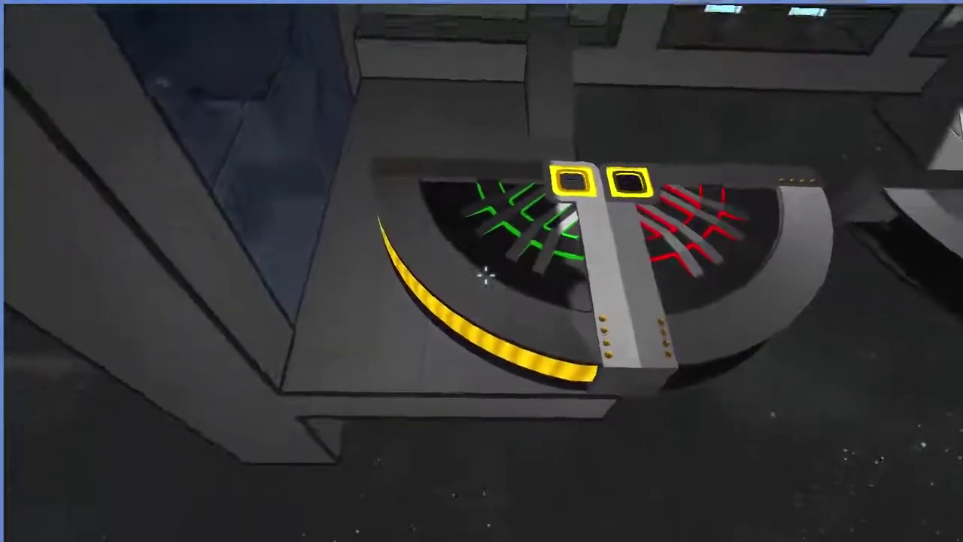
key(w)
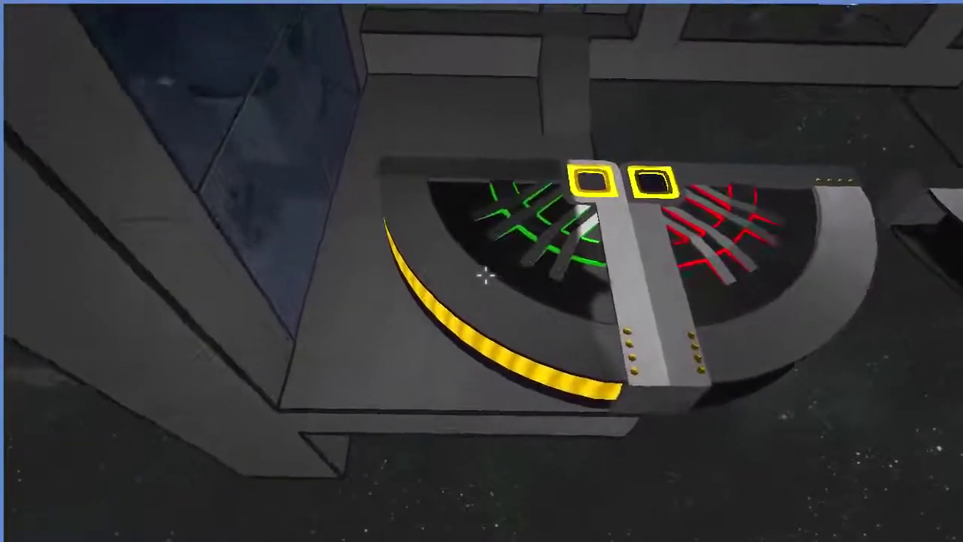
key(s)
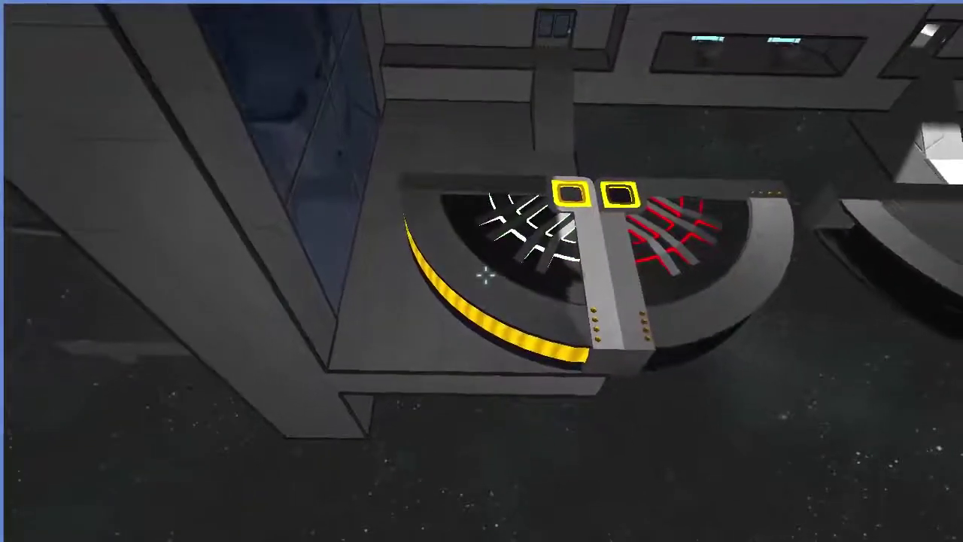
key(w)
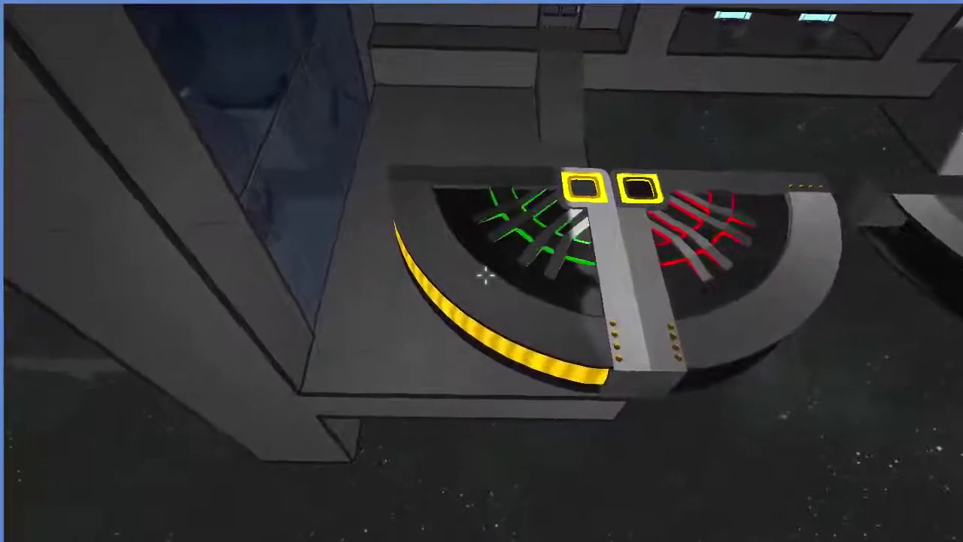
key(d)
key(d)
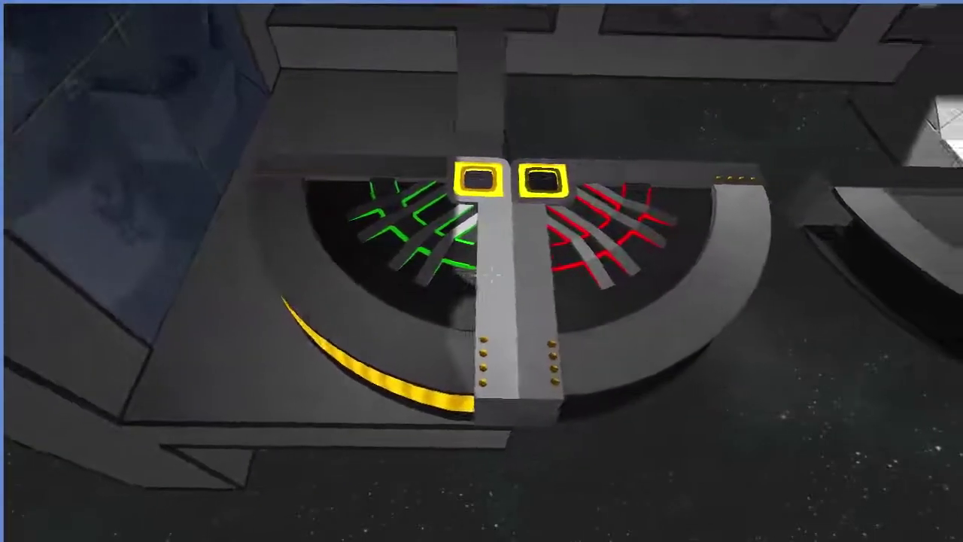
Compare the glowing wedge reactor's detail from far outside the ship with its detail at close range.
key(s)
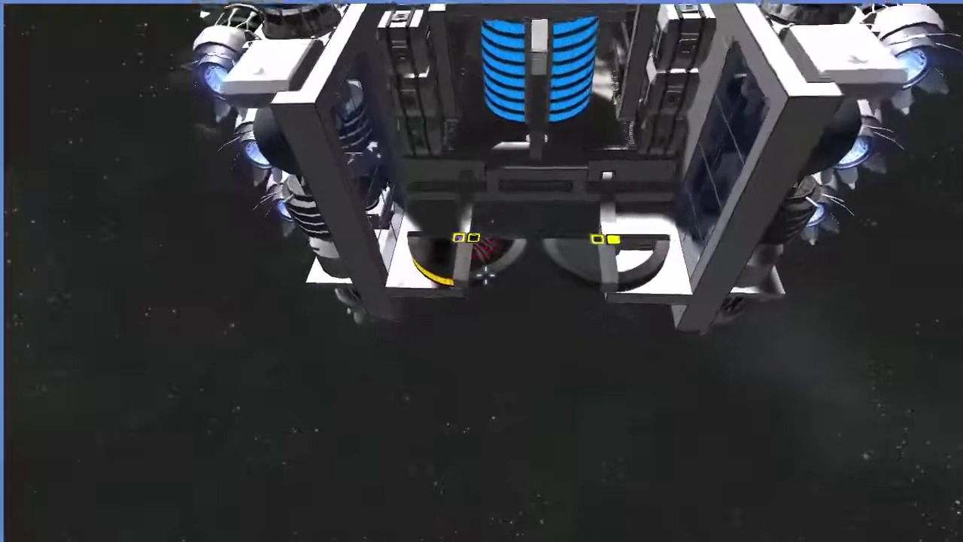
key(w)
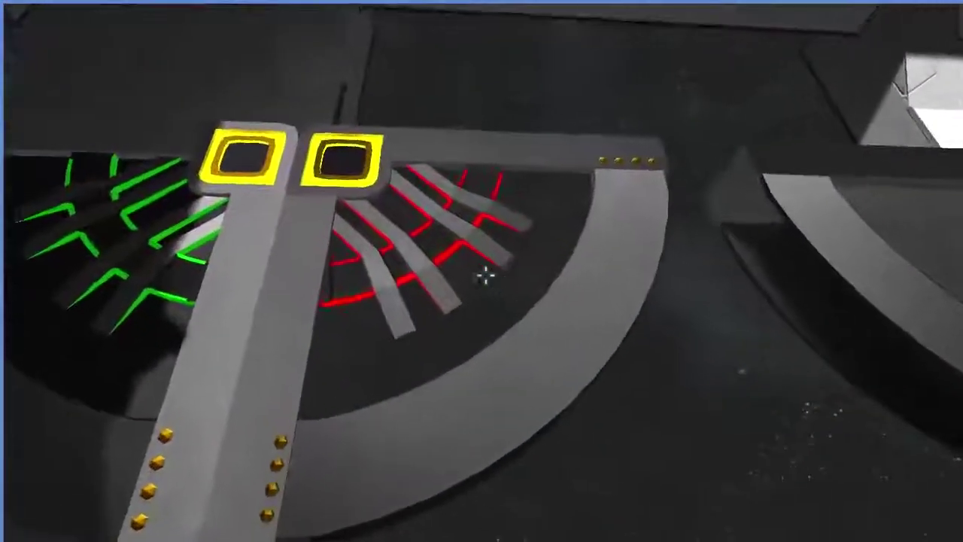
key(s)
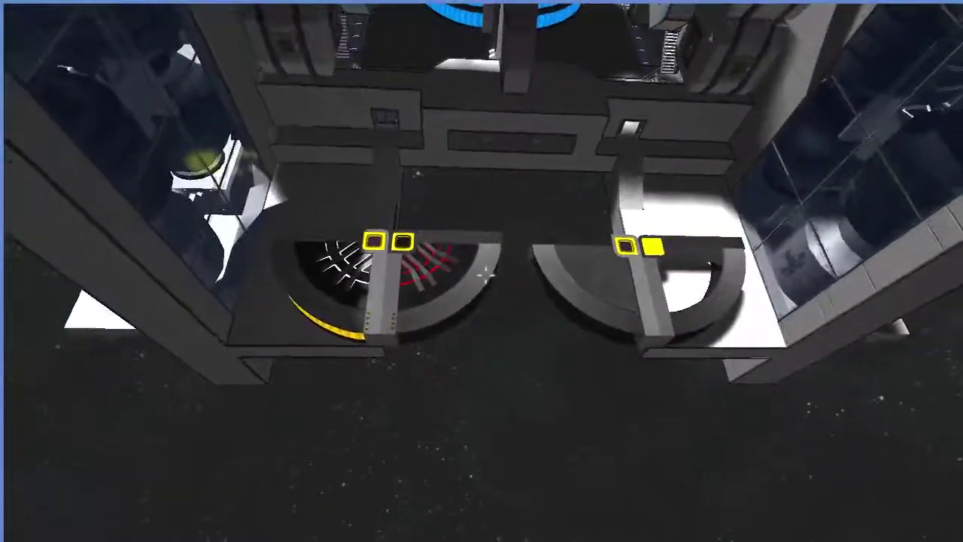
Fly between the two half-round platforms to compare the plain wedge blocks with the glowing ones.
key(w)
key(w)
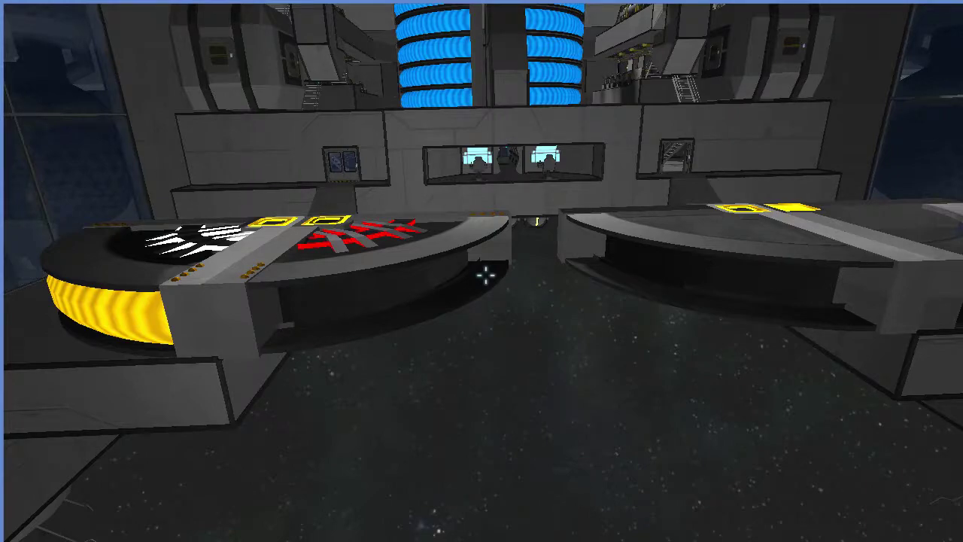
key(space)
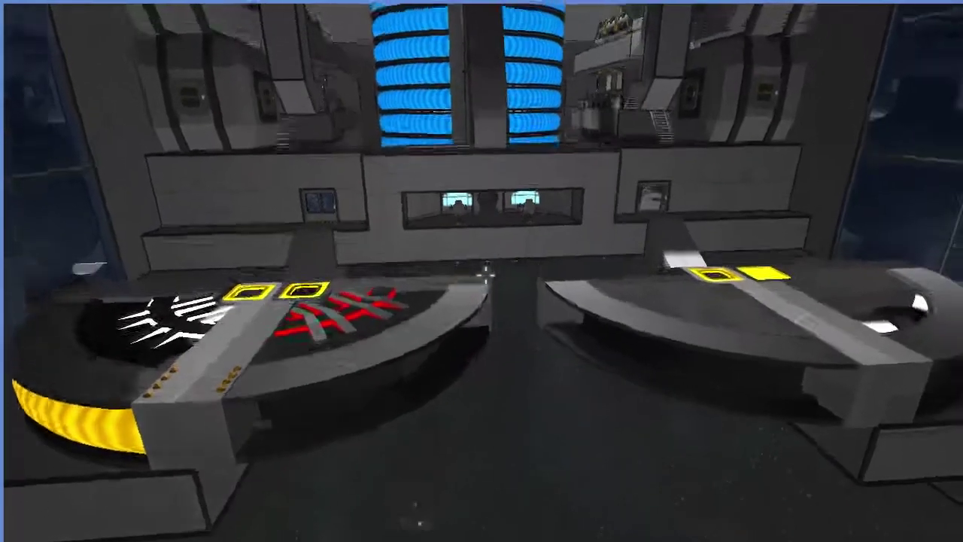
key(w)
key(w)
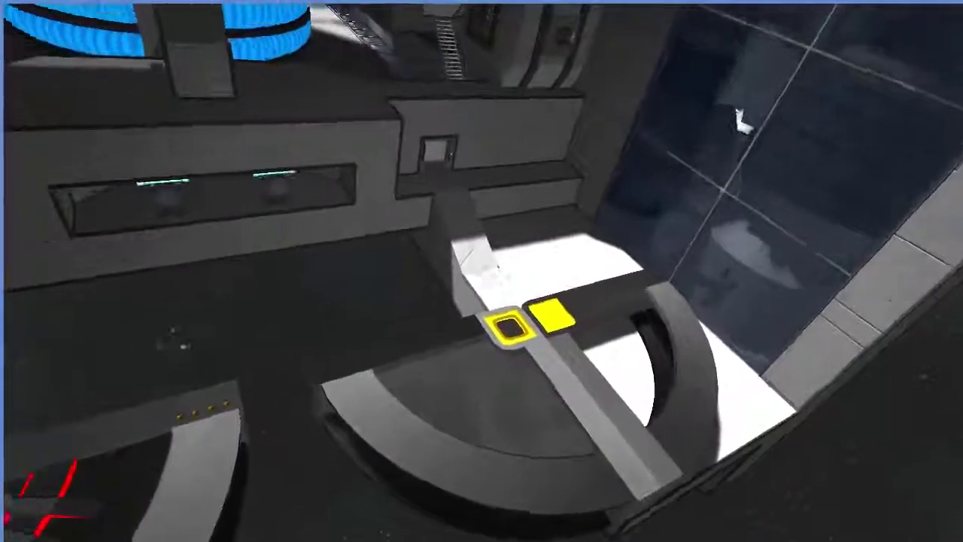
key(s)
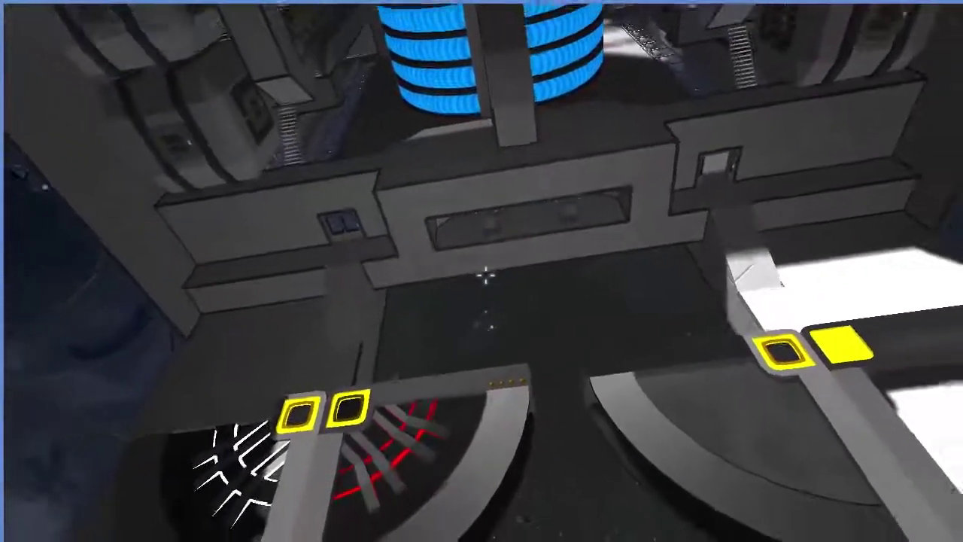
Switch to Blender, merge the image editor area into the 3D view, and show the layer with the vented, bolted wedge reactor model.
key(alt+Tab)
key(alt+Tab)
key(alt+Tab)
key(alt+Tab)
key(alt+Tab)
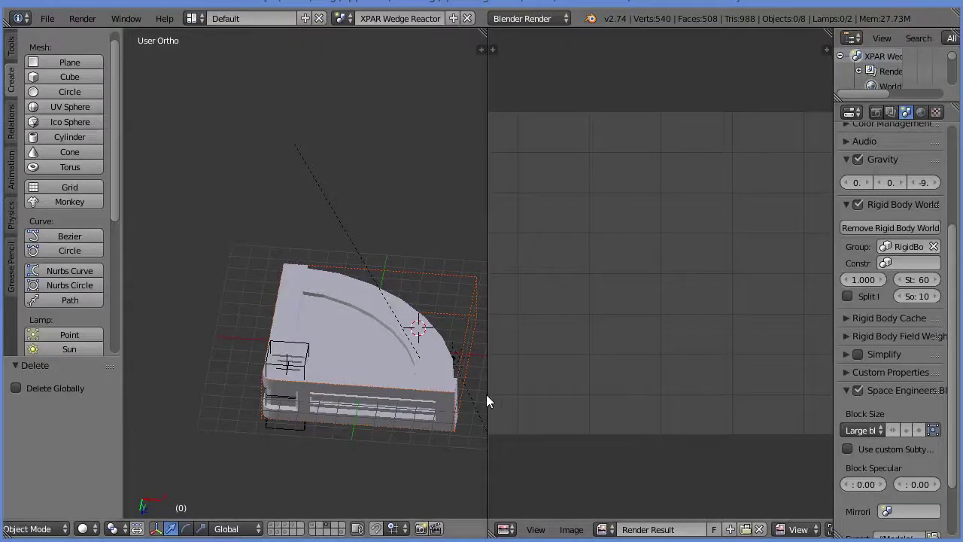
right_click(488, 399)
click(488, 398)
click(527, 393)
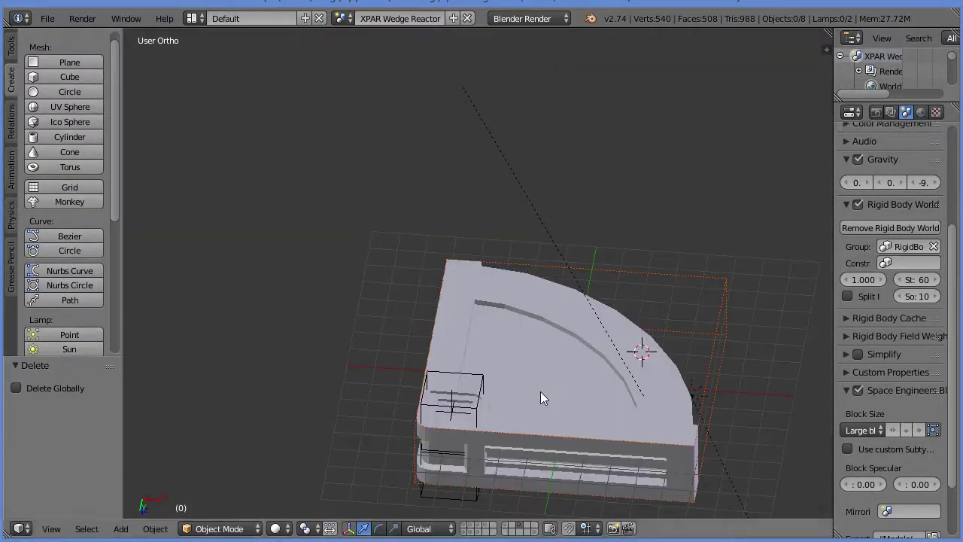
click(507, 526)
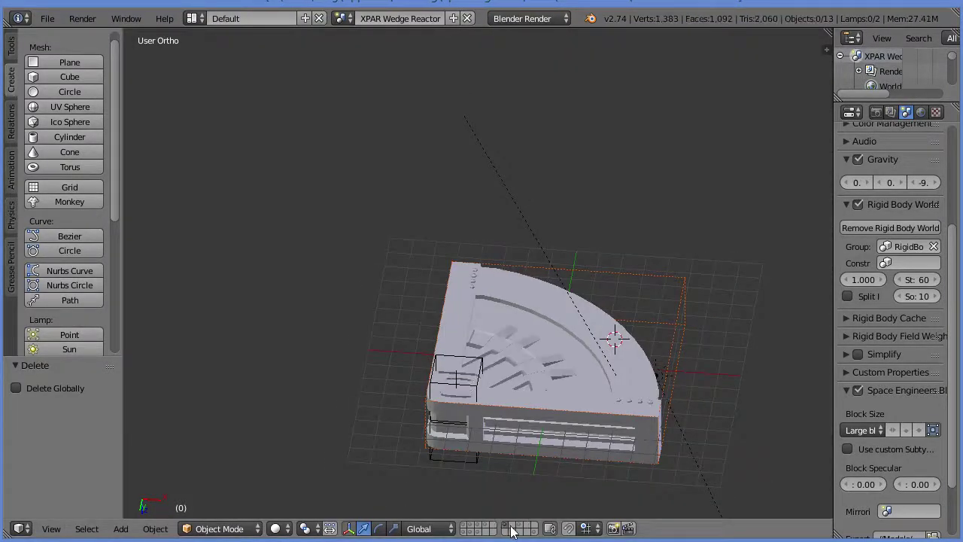
Compare the simplified wedge model with the vented, bolted wedge by switching between their layers, ending on the detailed one up close.
click(511, 526)
click(522, 528)
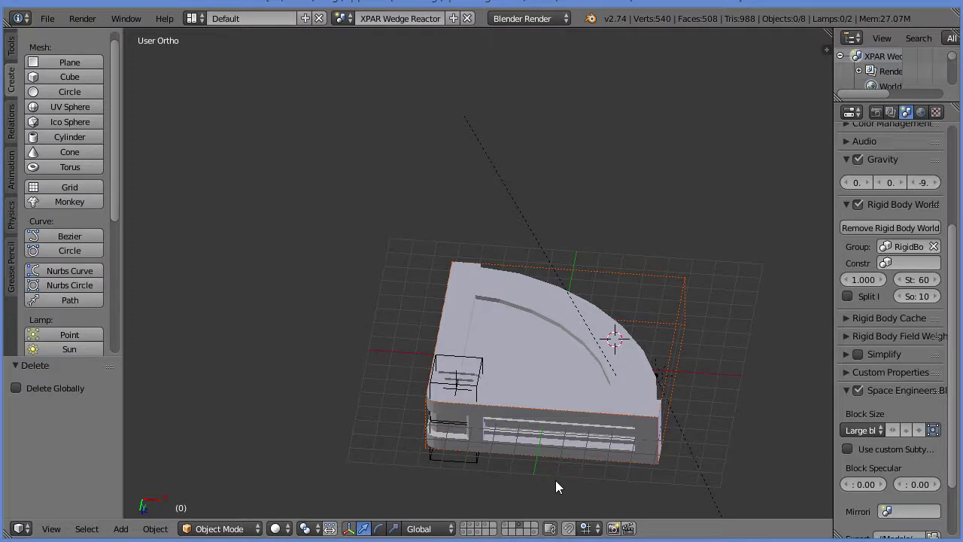
click(507, 525)
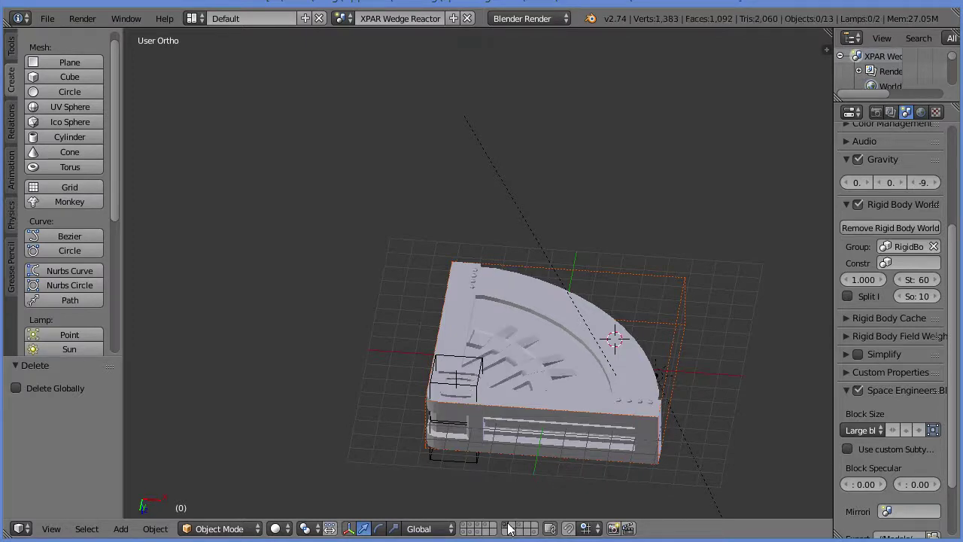
scroll(512, 465, up, 3)
middle_drag(512, 465, 527, 423)
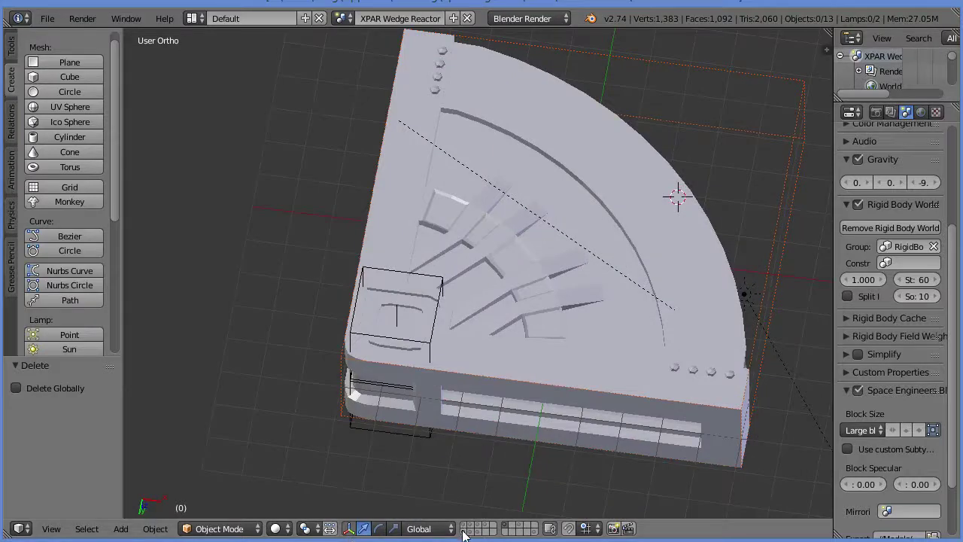
middle_drag(474, 516, 506, 362)
Duplicate all objects of the vented wedge reactor in place and move the copies to the second layer of the second layer block.
key(a)
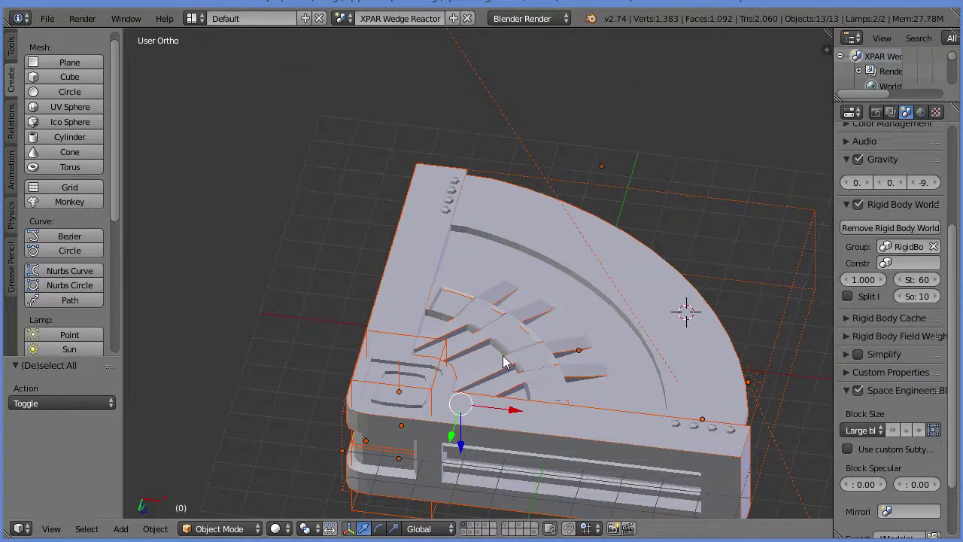
key(ctrl+m)
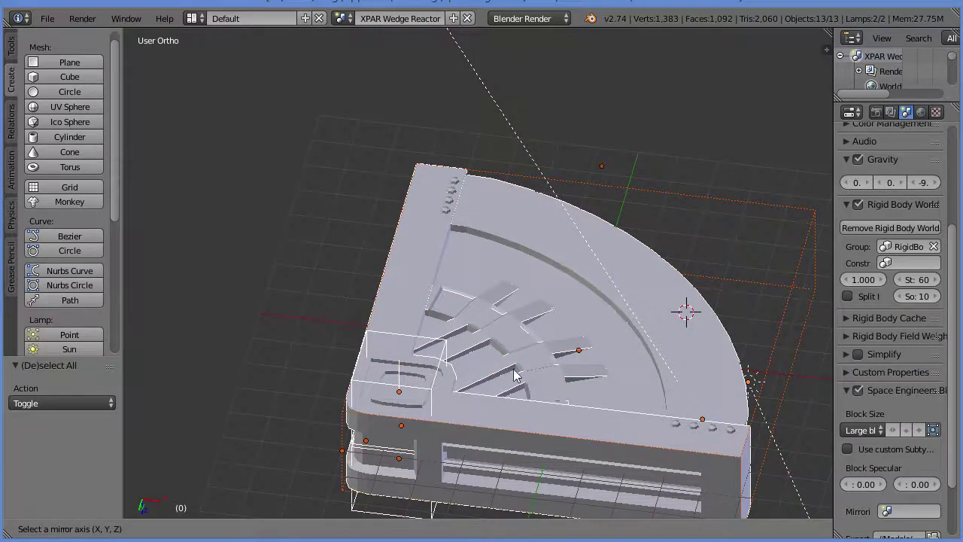
key(x)
key(Escape)
middle_drag(453, 447, 512, 472)
key(shift+d)
key(Escape)
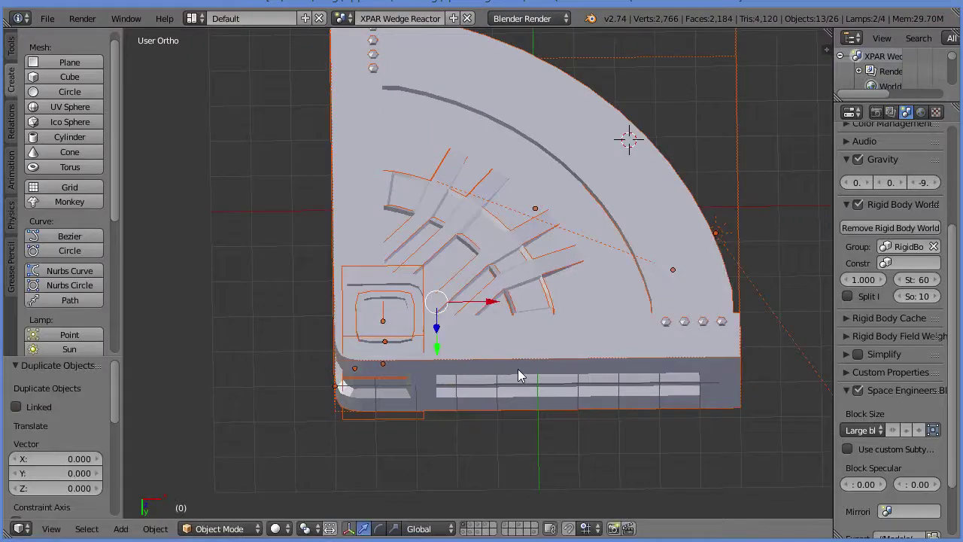
key(m)
click(706, 396)
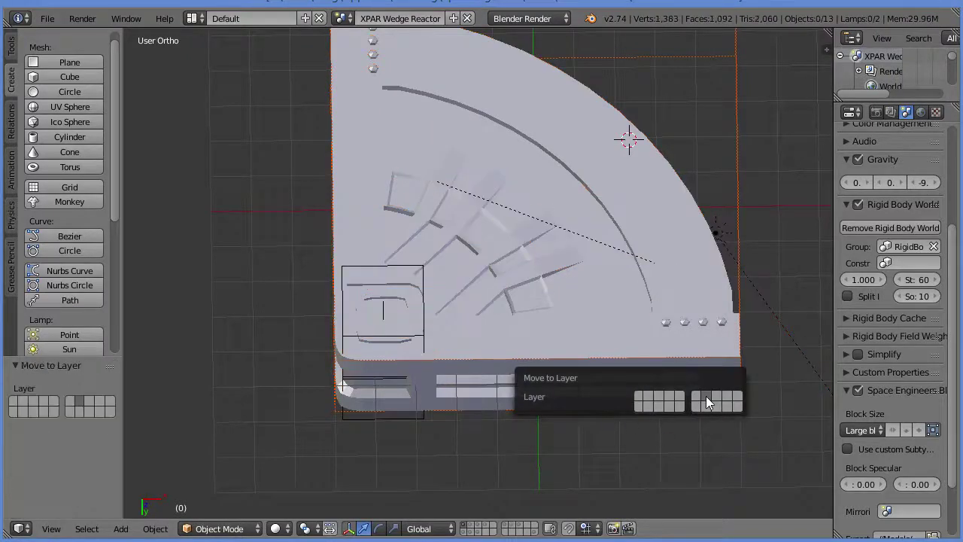
Show the layer holding the copied reactor and delete the vent pieces from the top of the wedge.
click(515, 529)
middle_drag(569, 439, 569, 376)
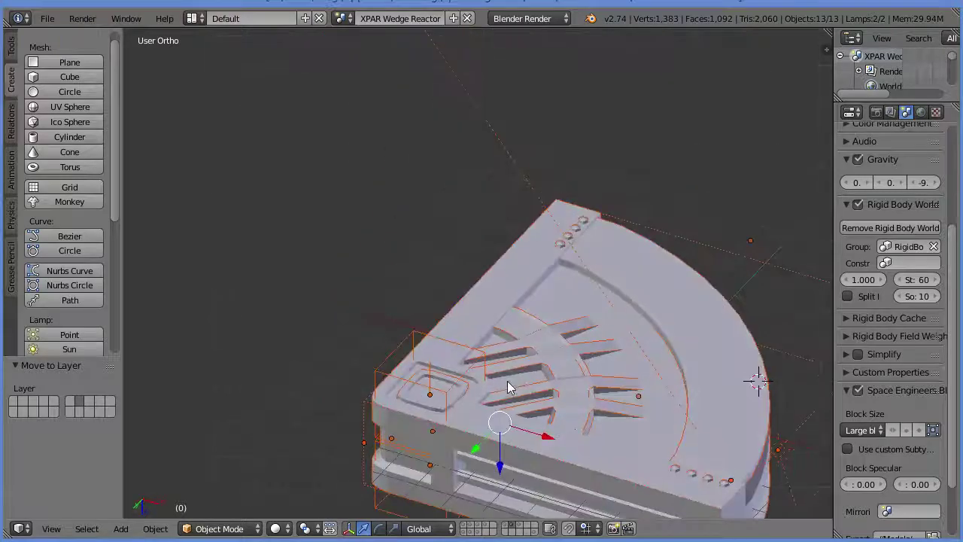
key(x)
click(571, 378)
right_click(592, 399)
key(x)
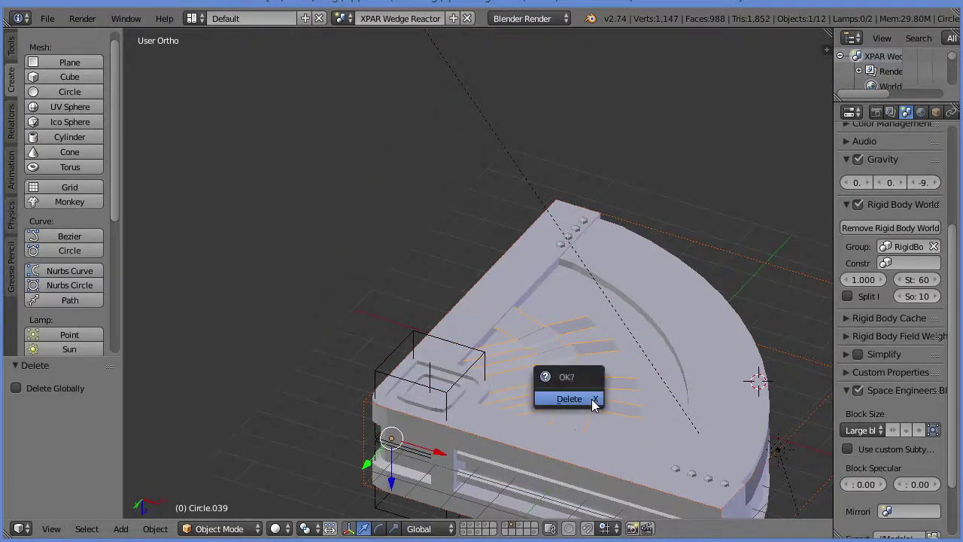
click(592, 399)
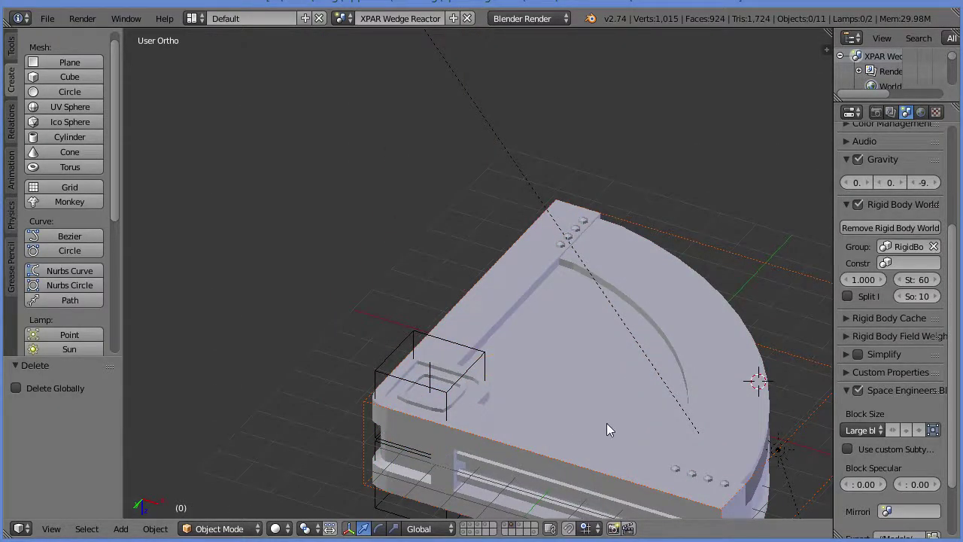
Clear the copied reactor from its layer, undoing the earlier deletions and deleting the complete copy.
key(a)
click(533, 436)
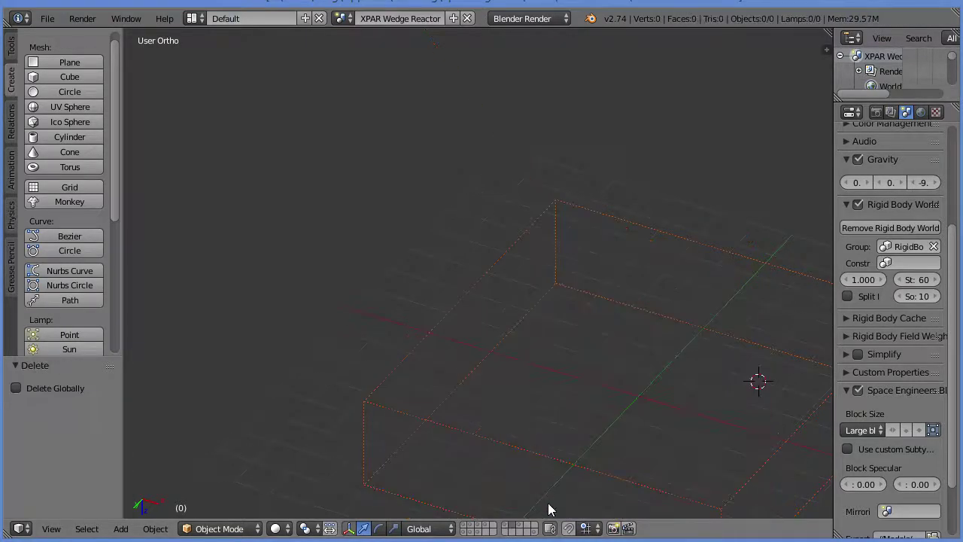
key(ctrl+z)
key(a)
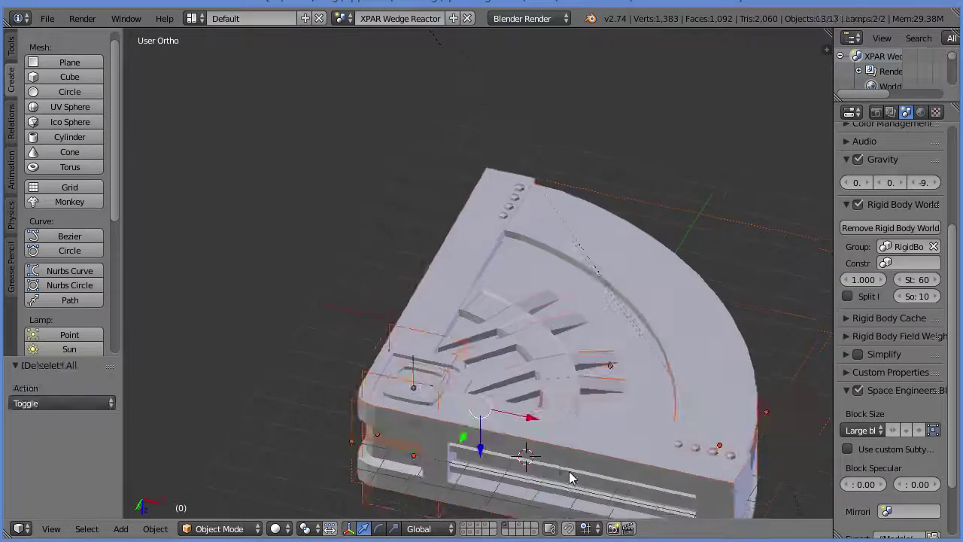
key(x)
click(569, 471)
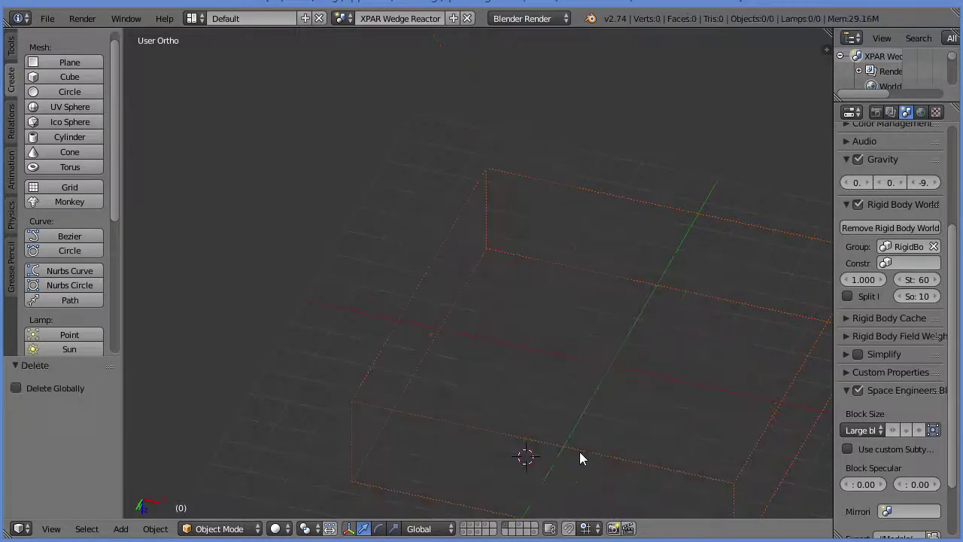
Show the layer with the simplified wedge model and inspect its curved outer side.
scroll(577, 458, down, 2)
click(519, 525)
middle_drag(514, 496, 409, 436)
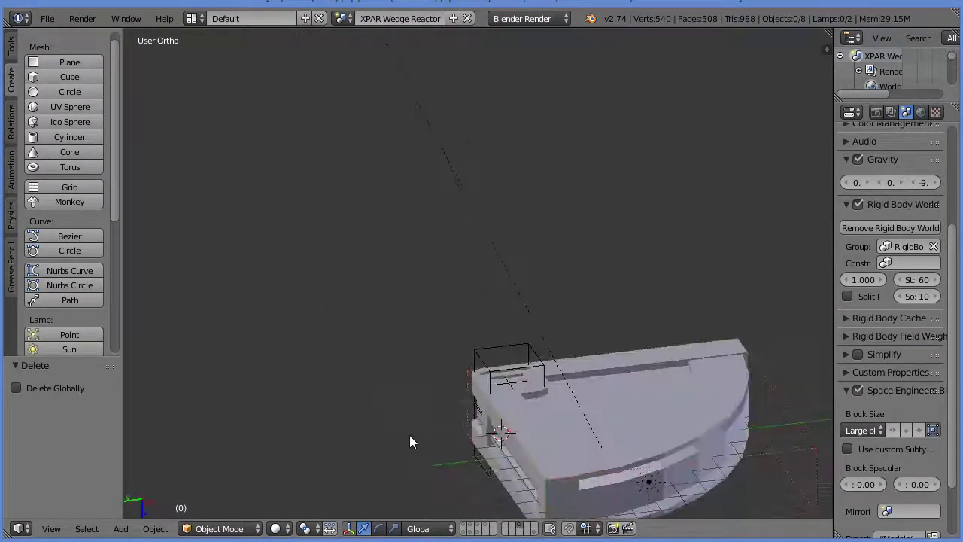
right_click(635, 405)
middle_drag(706, 460, 579, 410)
Inspect the construction-stage models layer by layer, from the open frame through the covered wedge to the vented, bolted stage.
click(466, 534)
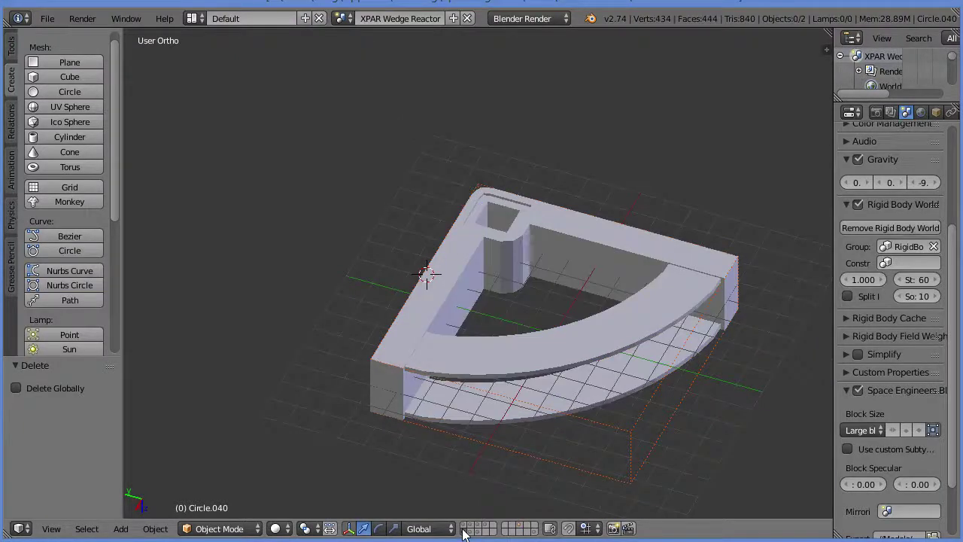
middle_drag(516, 439, 566, 443)
shift+click(470, 533)
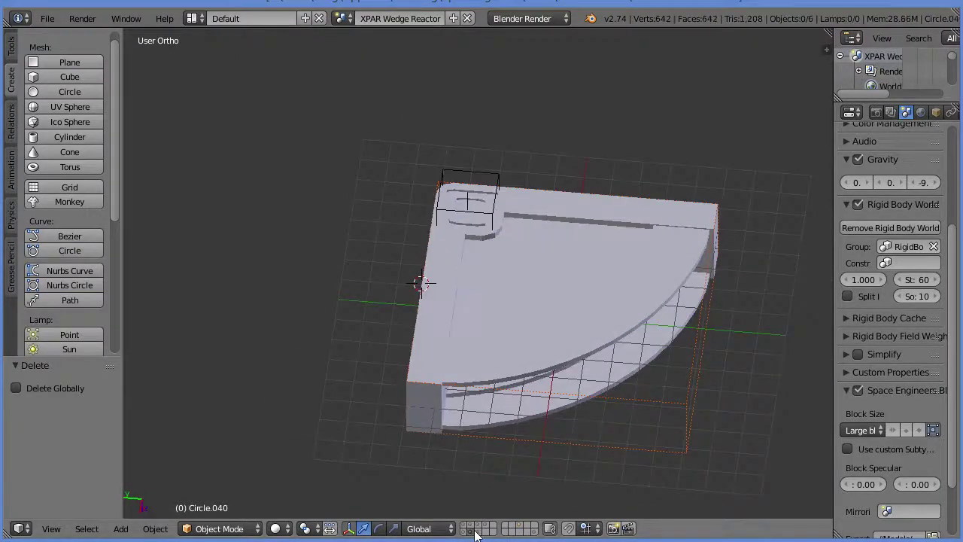
click(474, 534)
shift+click(477, 534)
middle_drag(527, 451, 554, 467)
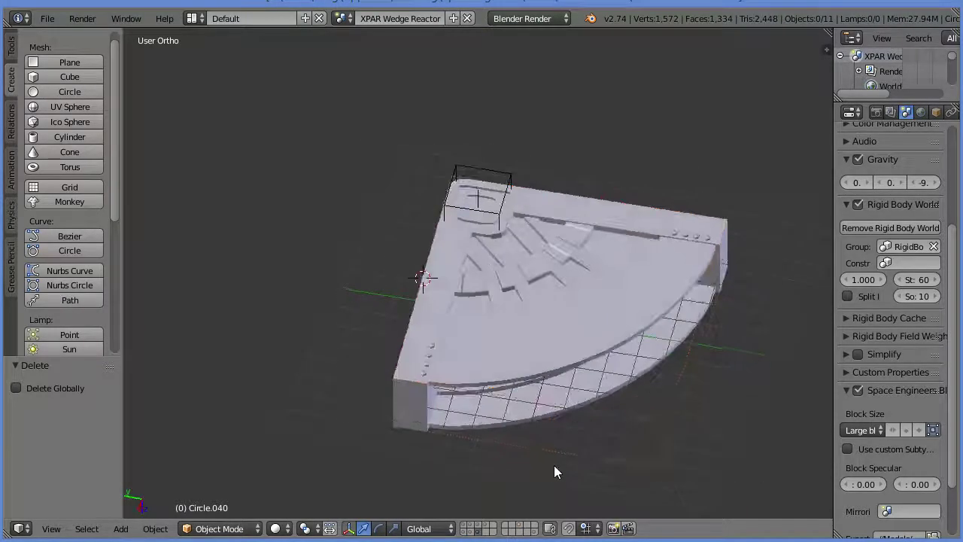
Compare the layers of the simplified detail models with the construction-stage layers, ending on the vented, bolted stage with the open rim.
click(513, 525)
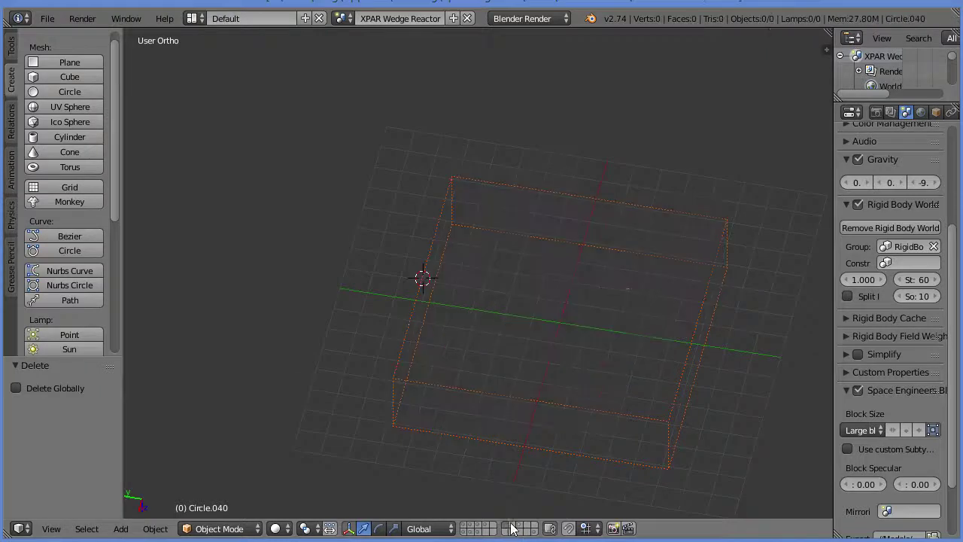
click(523, 528)
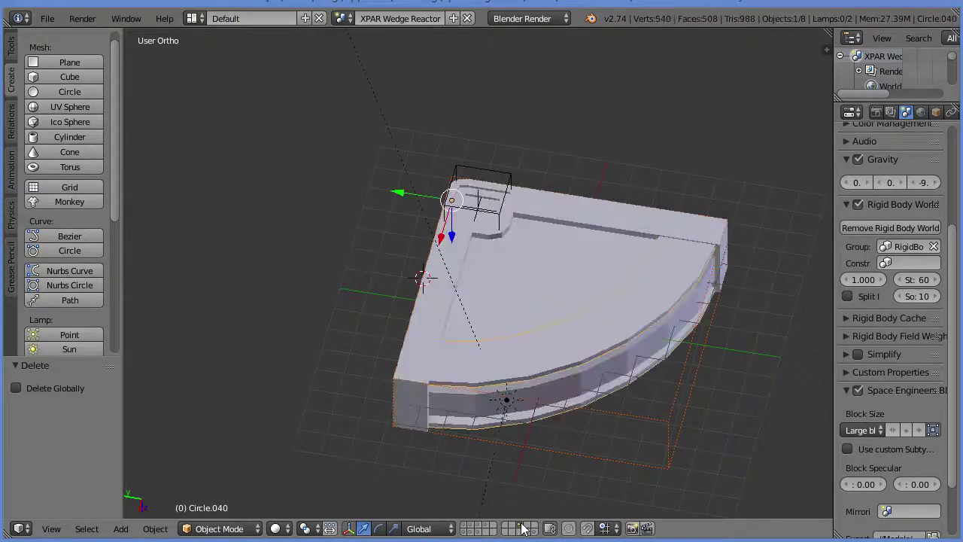
click(464, 533)
click(477, 534)
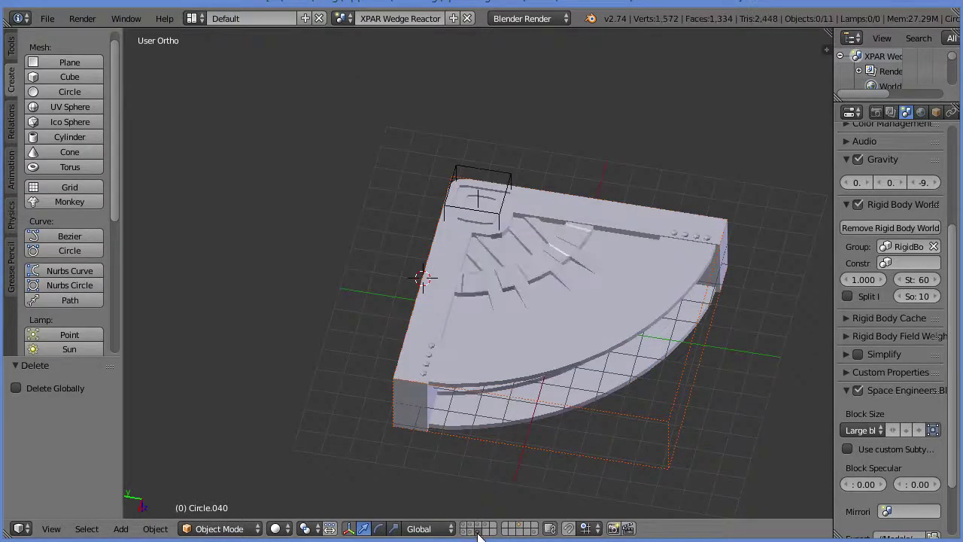
Update the Space Engineers block definitions for the scene in the chosen definition file.
scroll(805, 452, down, 5)
scroll(884, 451, down, 3)
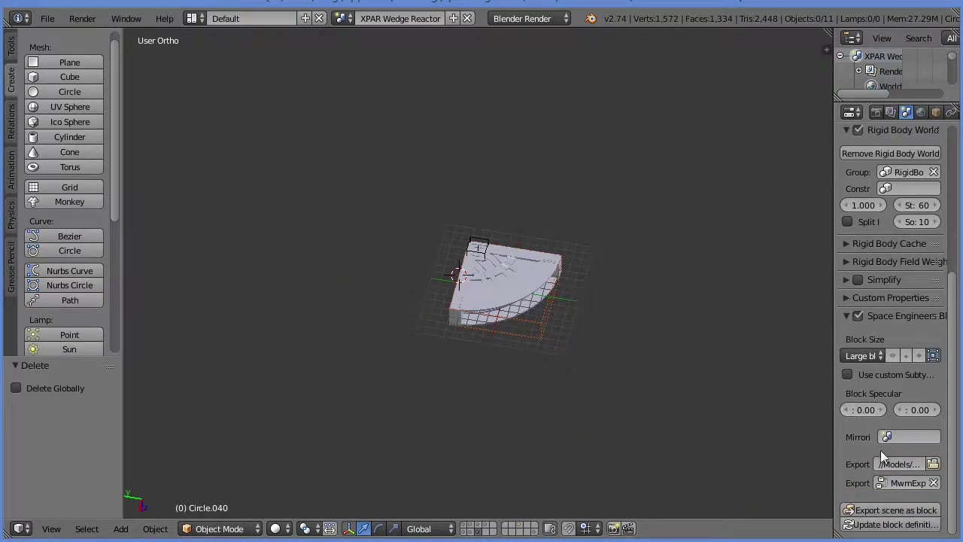
click(892, 524)
double_click(265, 107)
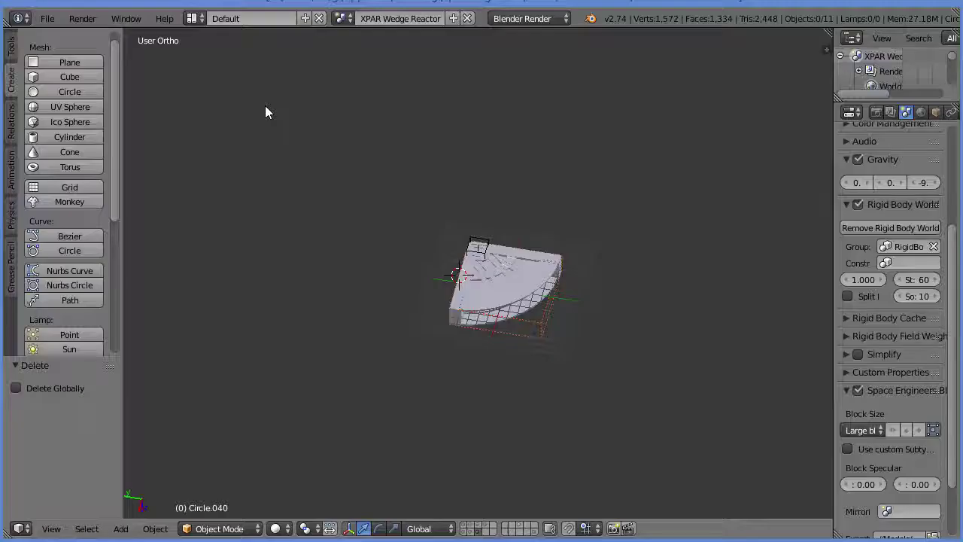
Export the wedge reactor scene as a Space Engineers block.
scroll(882, 497, down, 3)
click(890, 508)
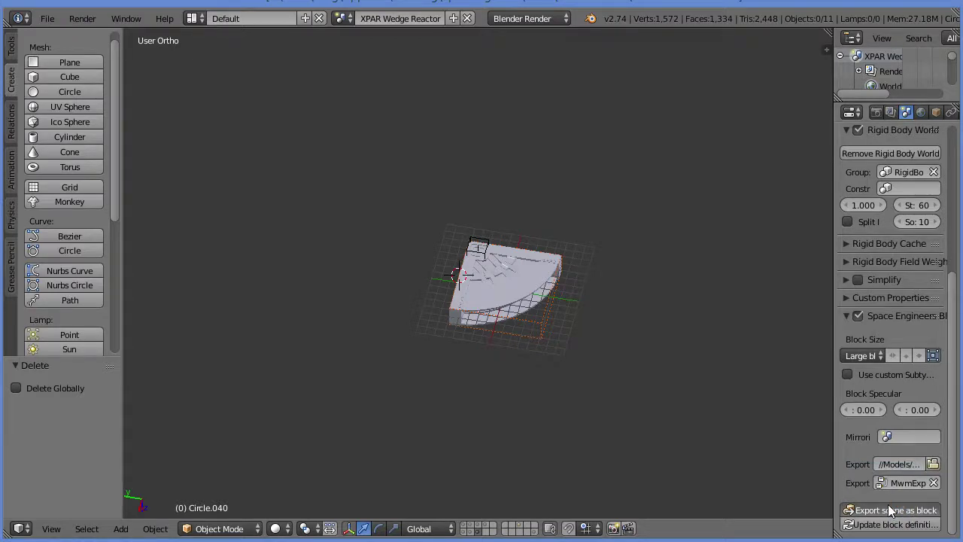
scroll(656, 363, up, 6)
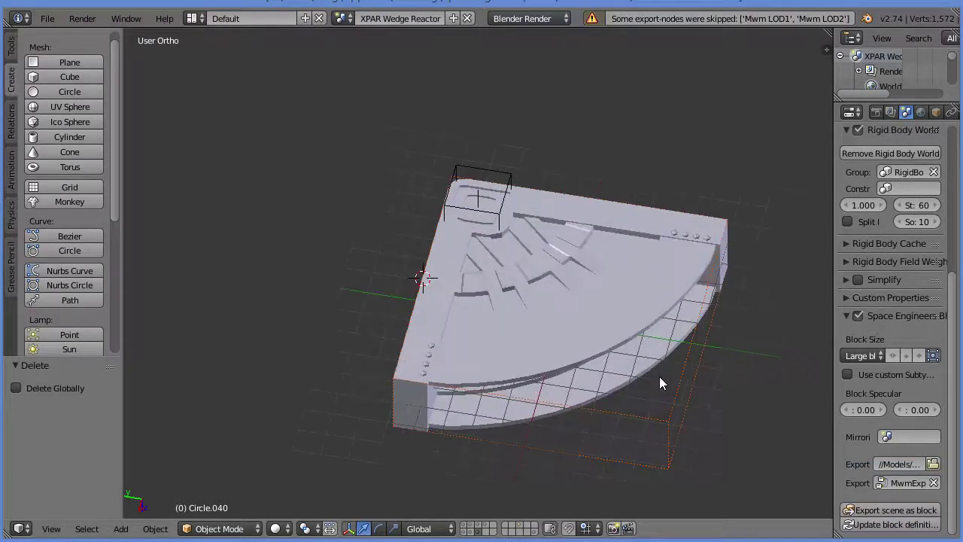
middle_drag(659, 376, 589, 411)
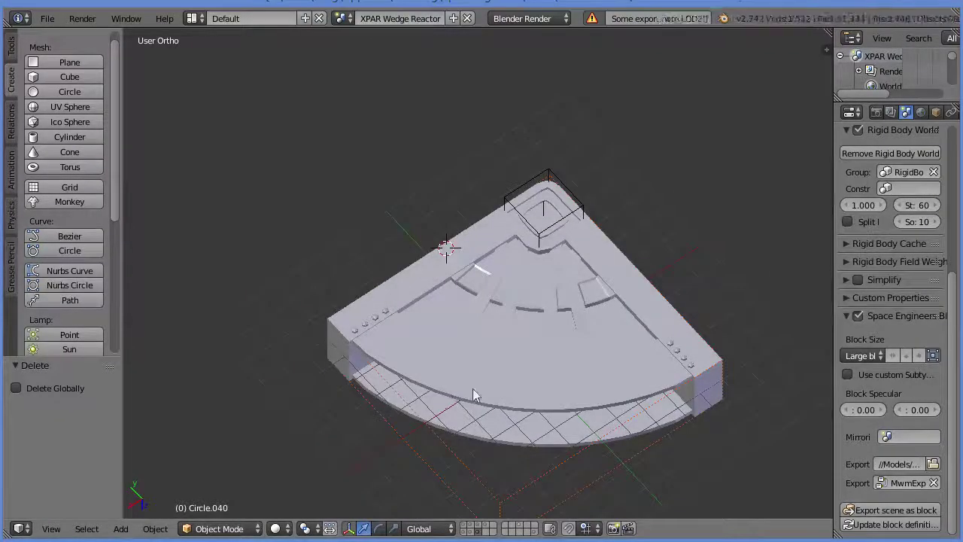
middle_drag(474, 394, 652, 394)
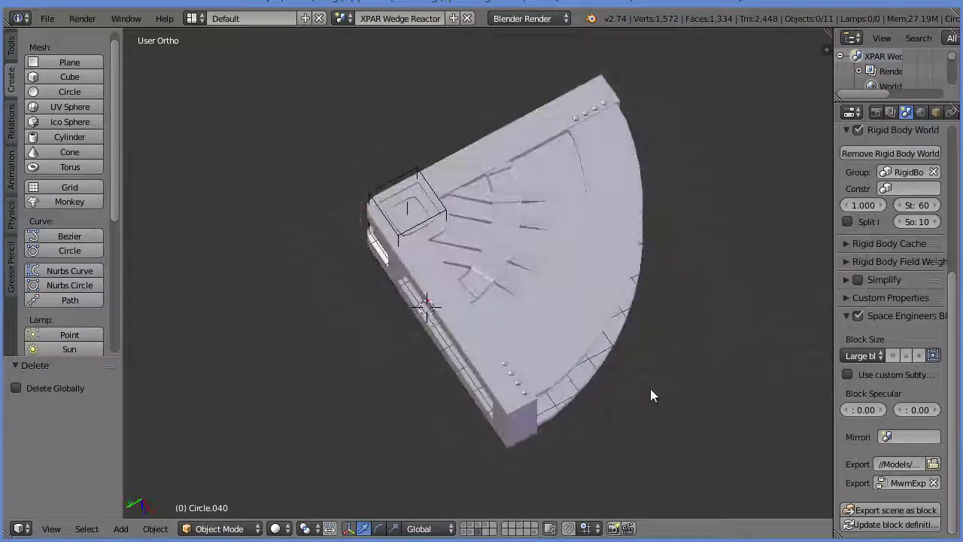